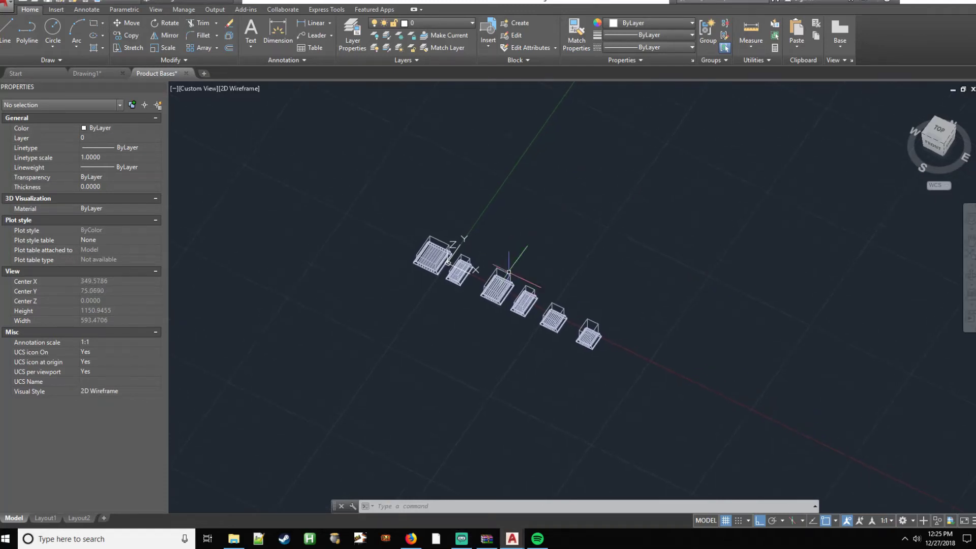
Examine the row of six product bases in model space from an angled view and up close.
scroll(569, 254, up, 5)
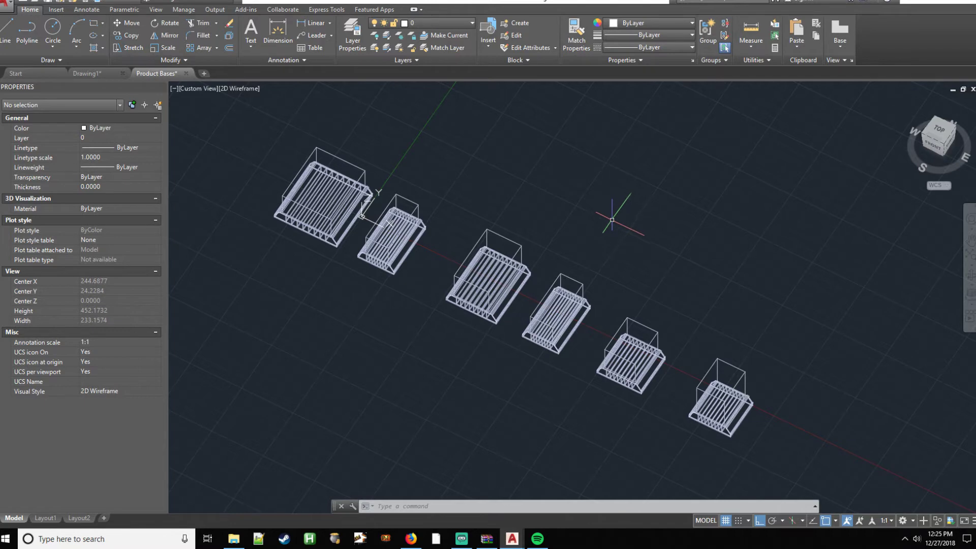
mouse_move(612, 221)
shift+middle_down()
mouse_move(623, 211)
mouse_move(613, 162)
mouse_move(612, 174)
shift+middle_up()
middle_drag(731, 251, 660, 238)
scroll(685, 365, up, 12)
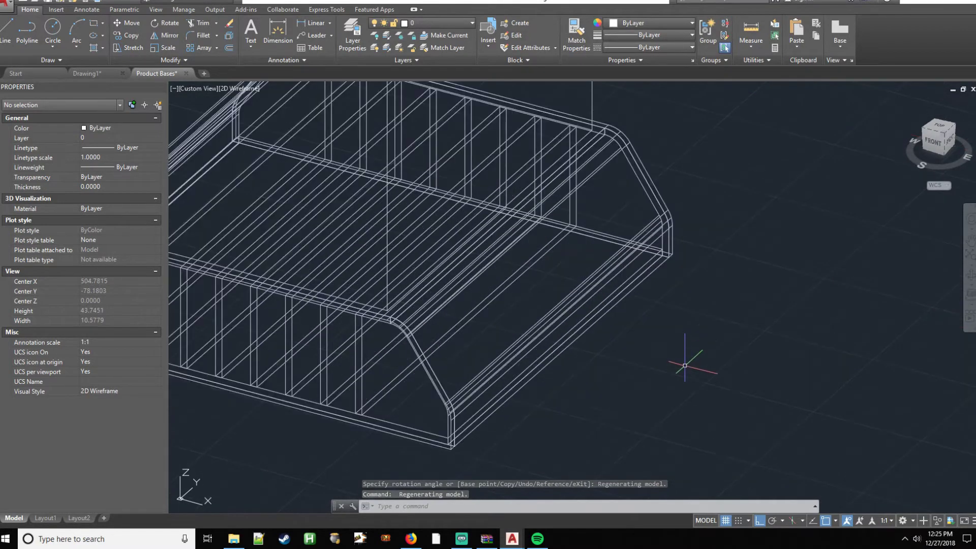
scroll(685, 364, down, 12)
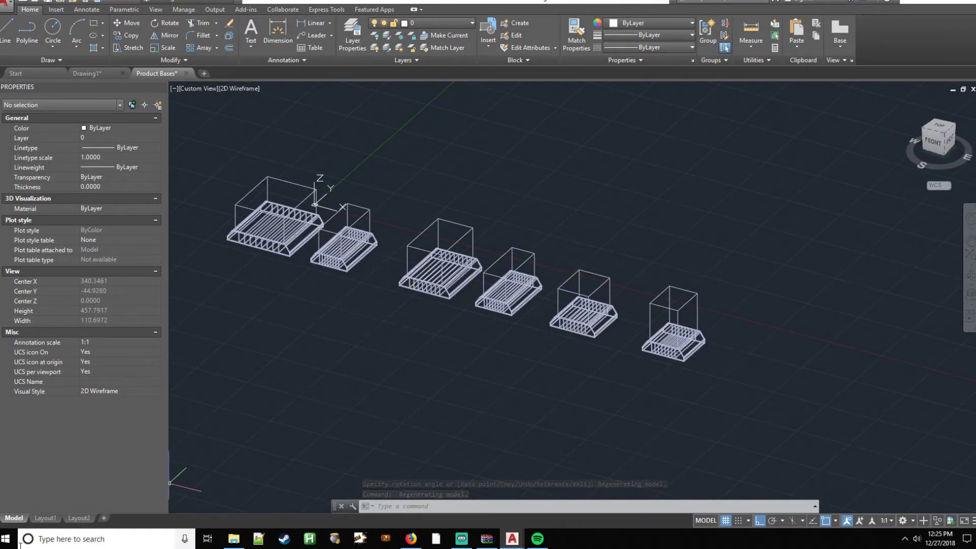
Switch to Layout1 and start a base view from model space.
click(45, 518)
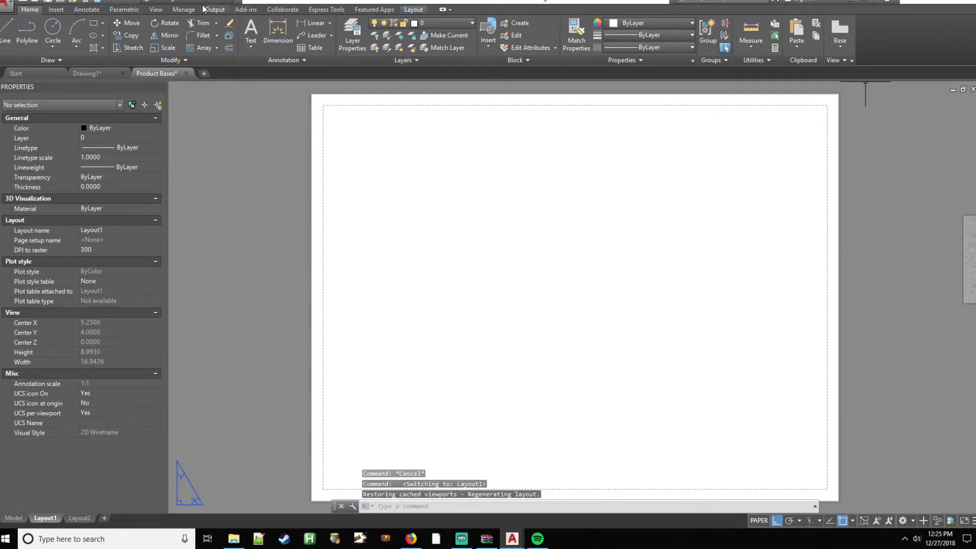
click(187, 1)
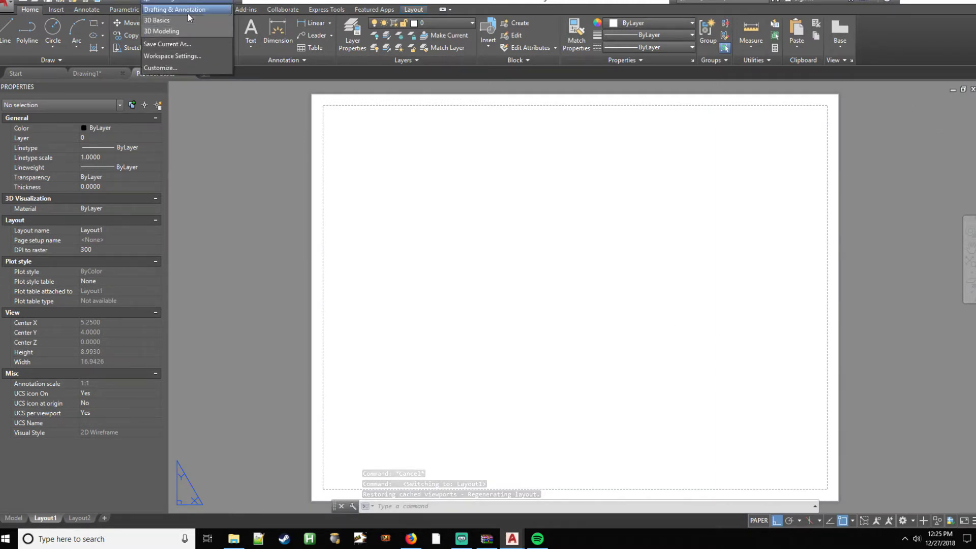
click(239, 117)
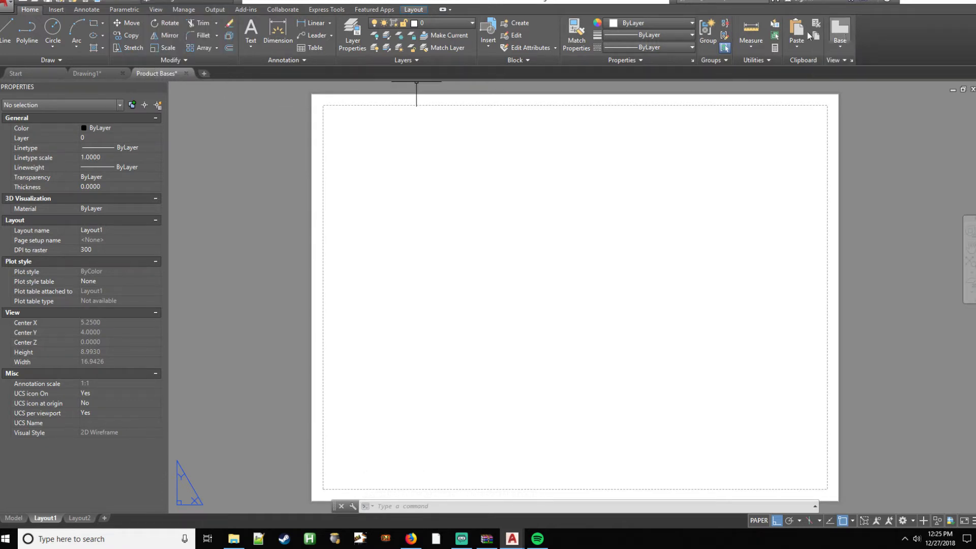
click(840, 41)
click(874, 71)
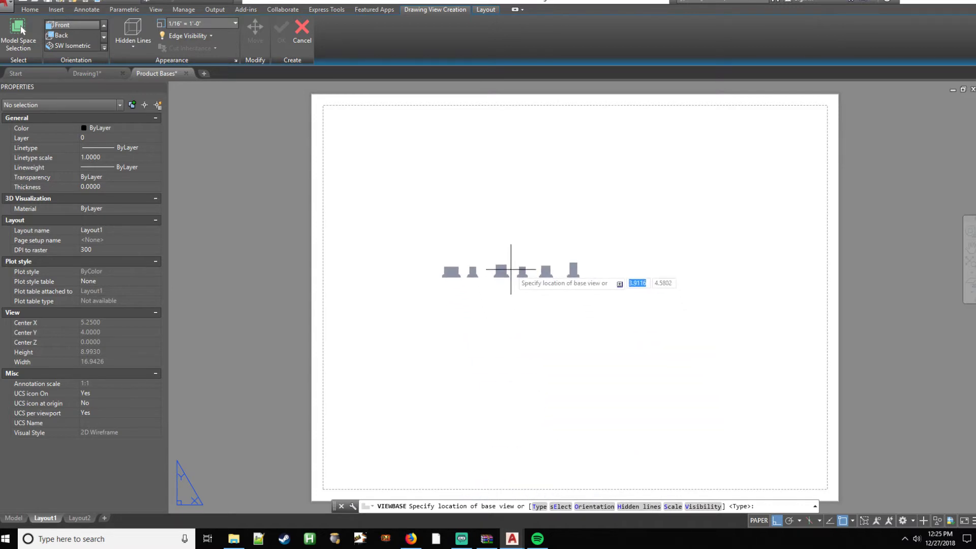
Limit the base view's source to only the last product base at the far end of the row.
text(e)
key(Return)
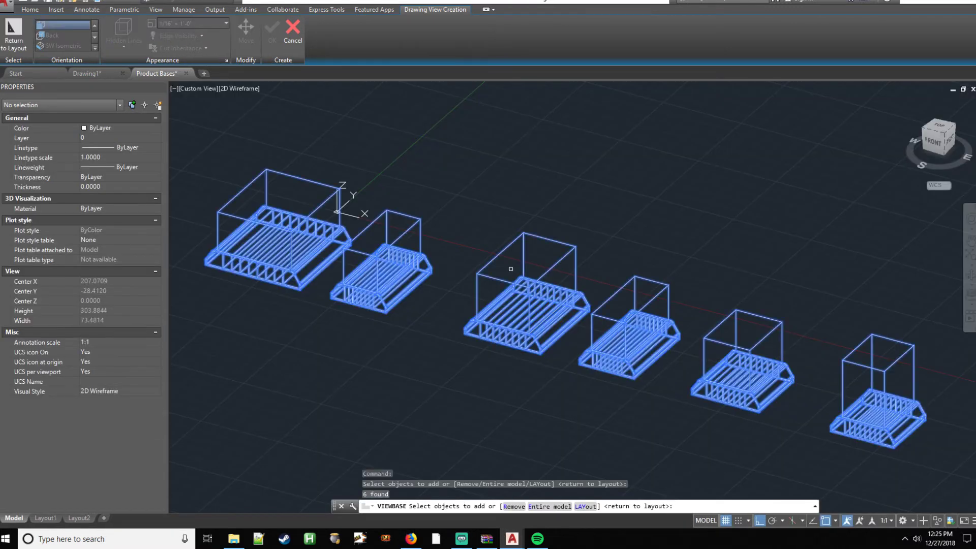
click(799, 165)
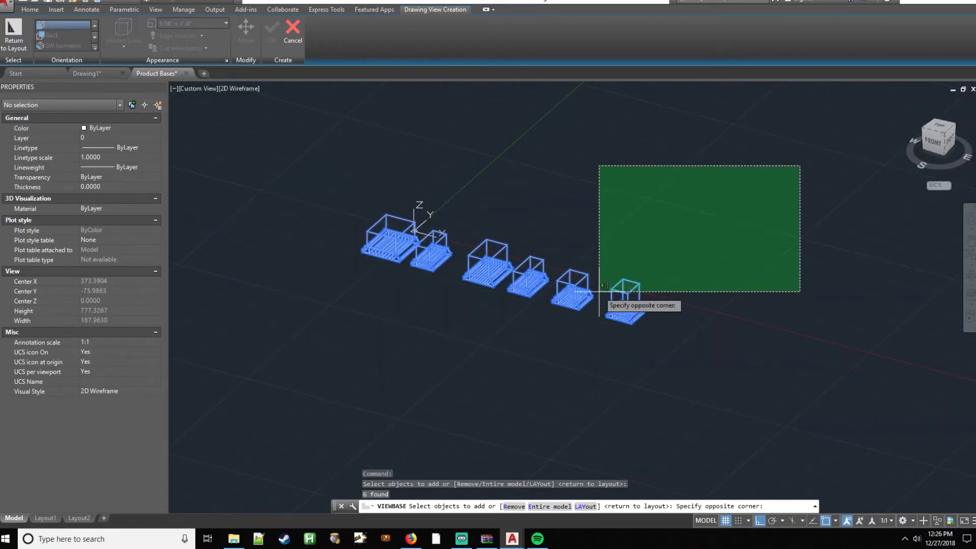
shift+click(304, 370)
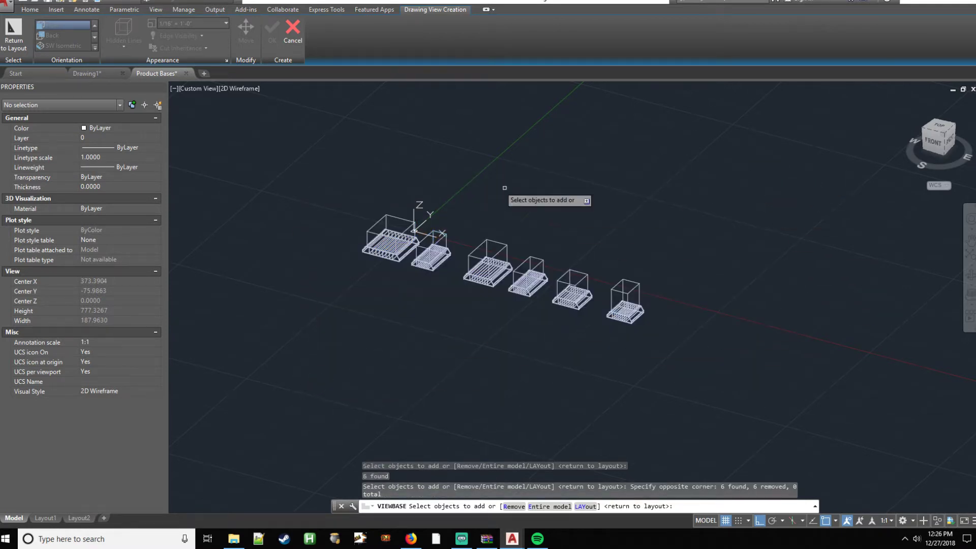
scroll(613, 300, up, 4)
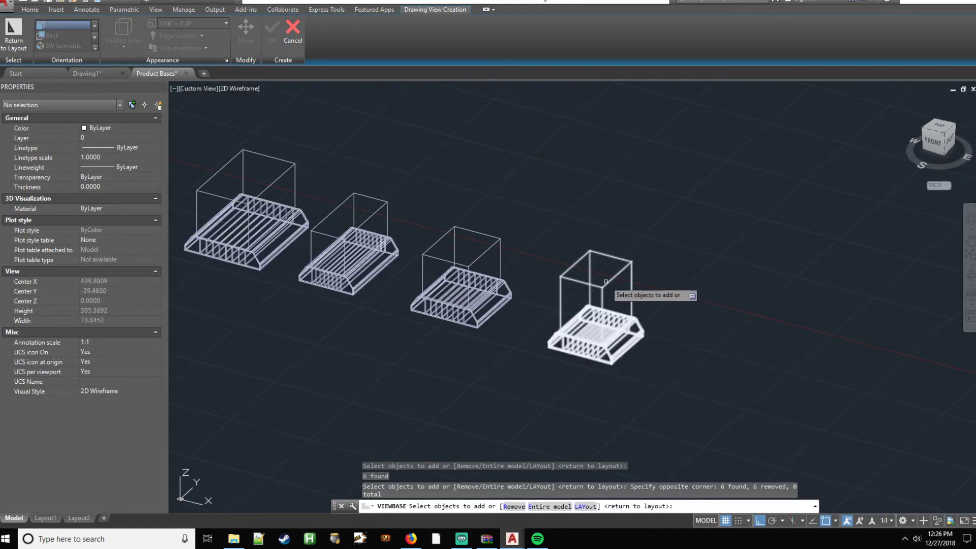
click(603, 288)
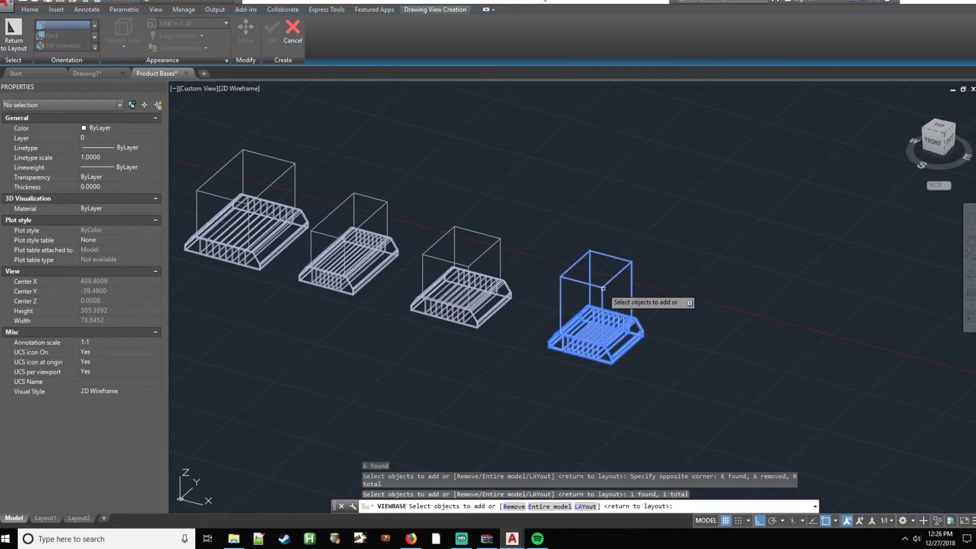
key(Return)
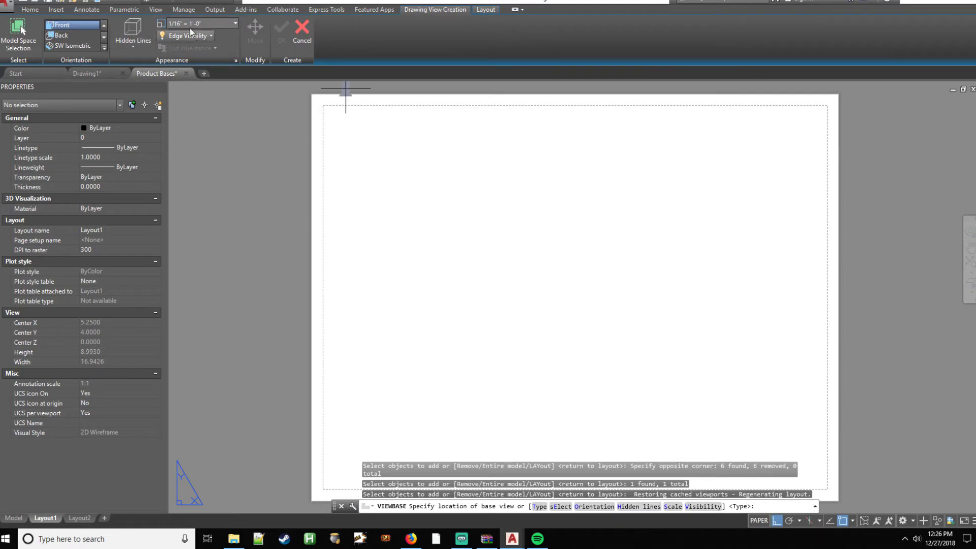
Set the base view to show visible lines only at a scale of 1/4" = 1'-0".
click(132, 36)
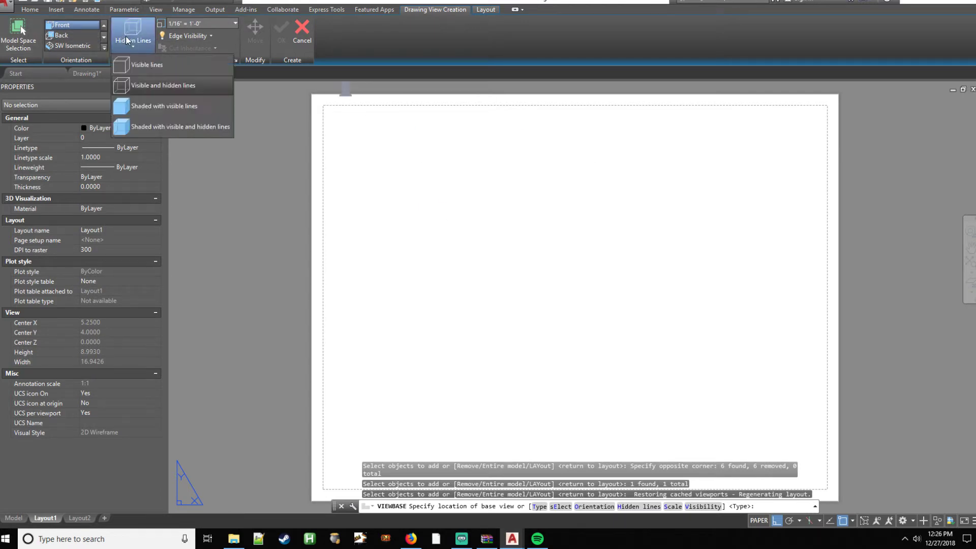
click(173, 68)
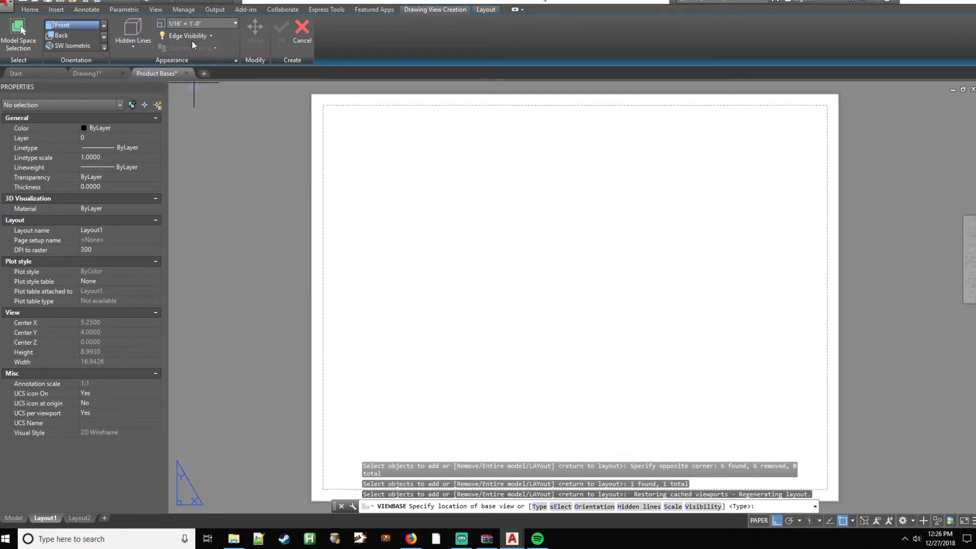
click(235, 23)
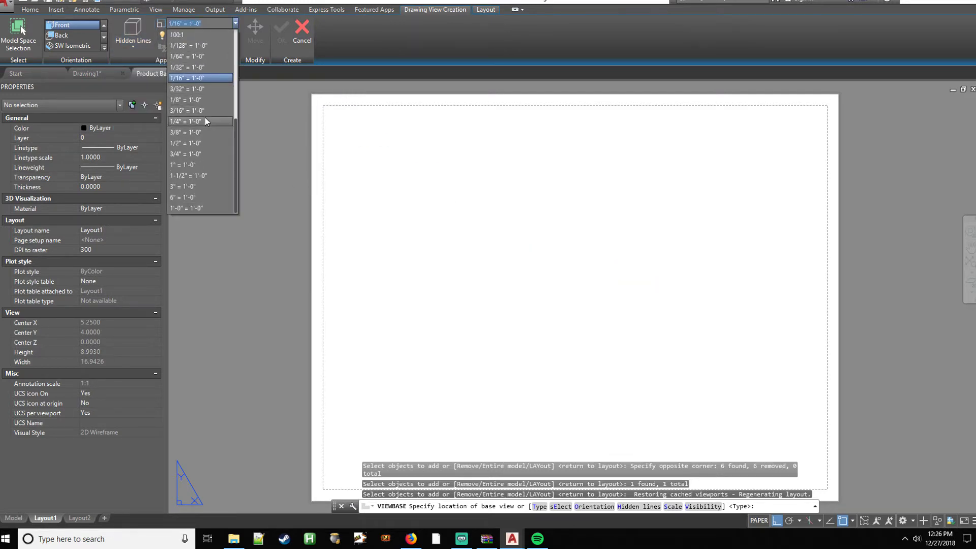
click(200, 122)
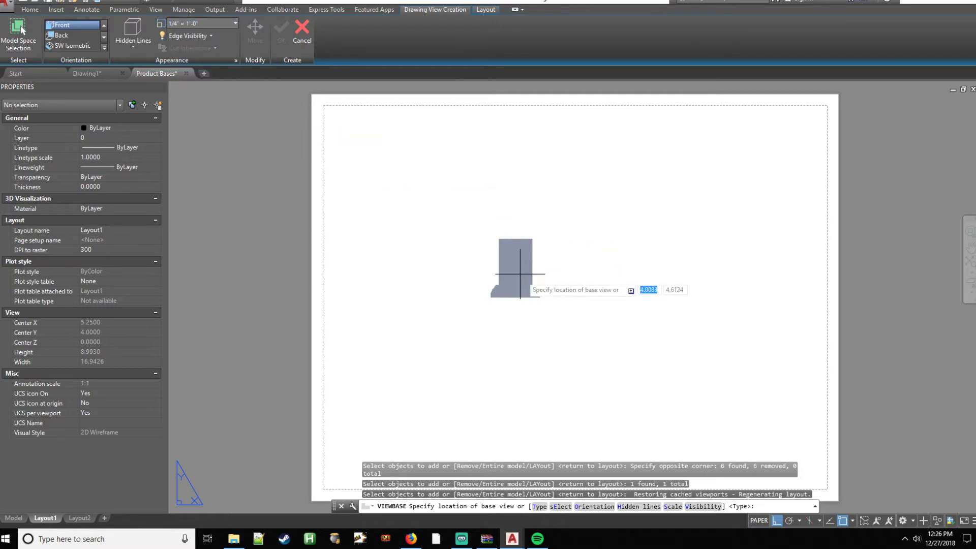
Try the Current, Top and Front orientations for the base view.
click(104, 25)
click(104, 25)
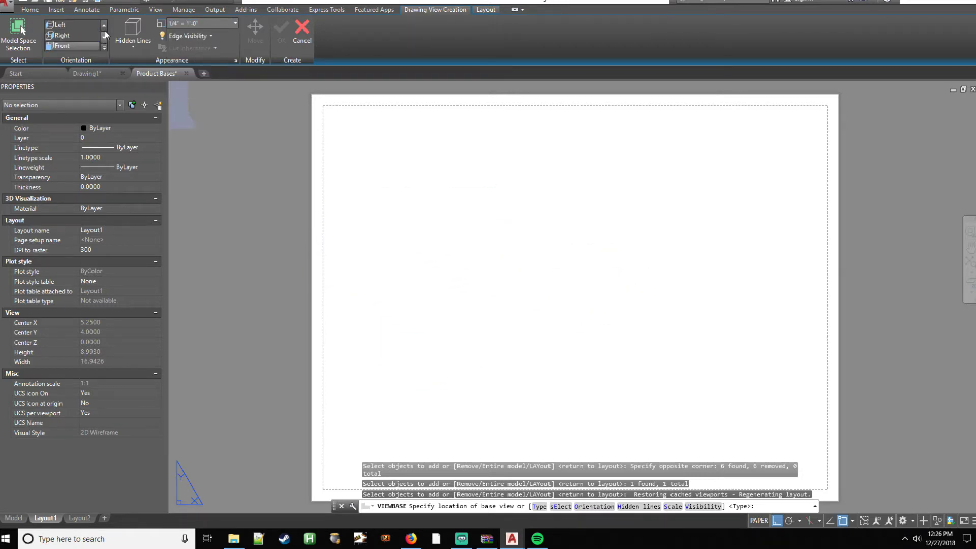
click(105, 25)
click(84, 25)
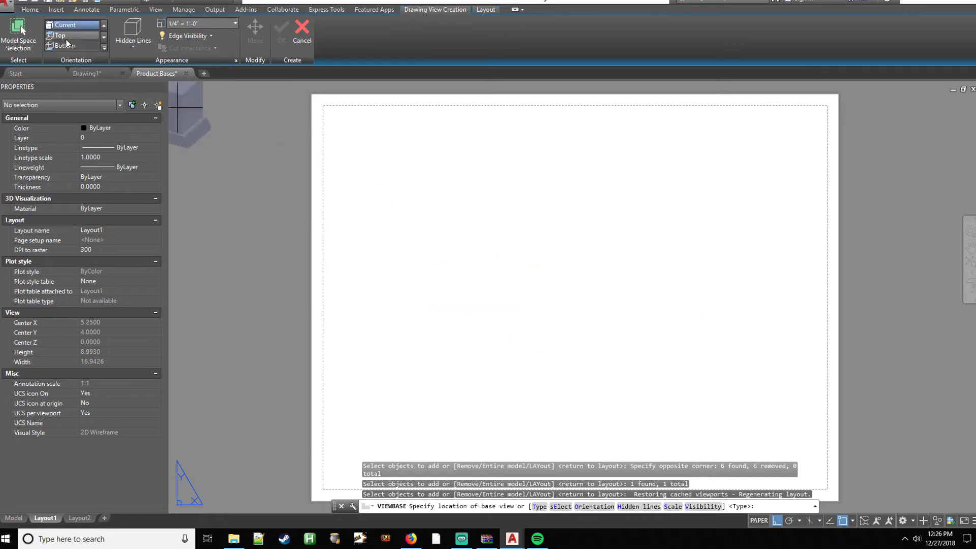
click(65, 35)
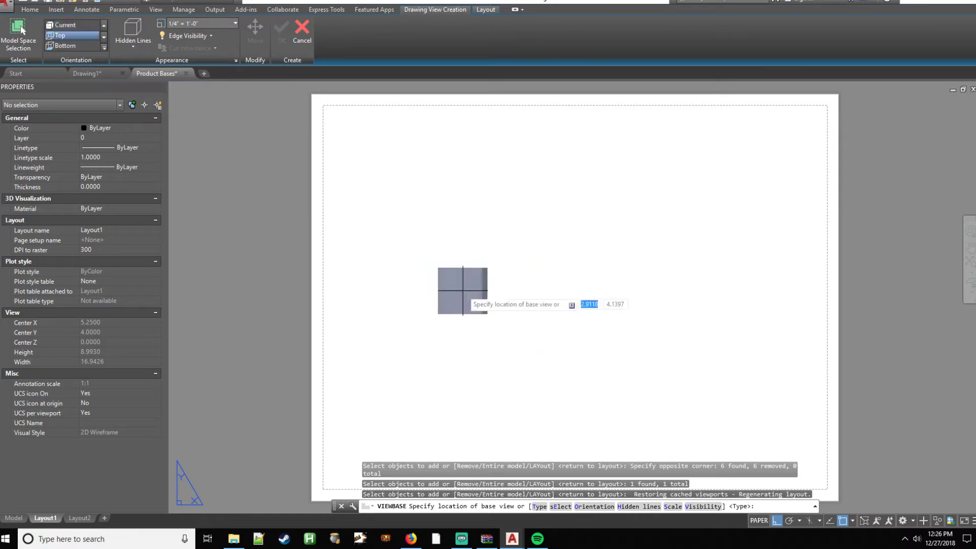
click(104, 38)
click(83, 46)
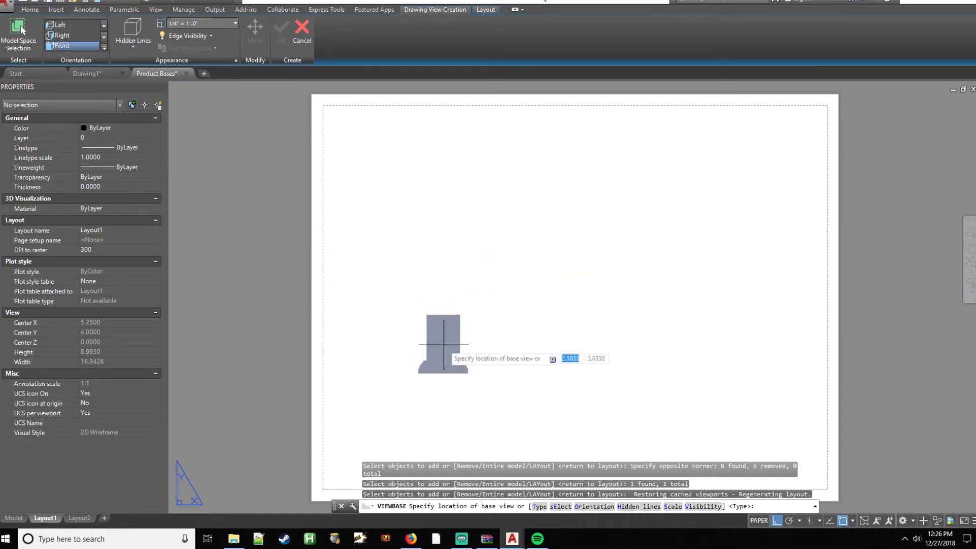
Set the base view to Right orientation at 1/2" = 1'-0" scale and place it in the sheet's lower-left area.
click(94, 35)
click(235, 23)
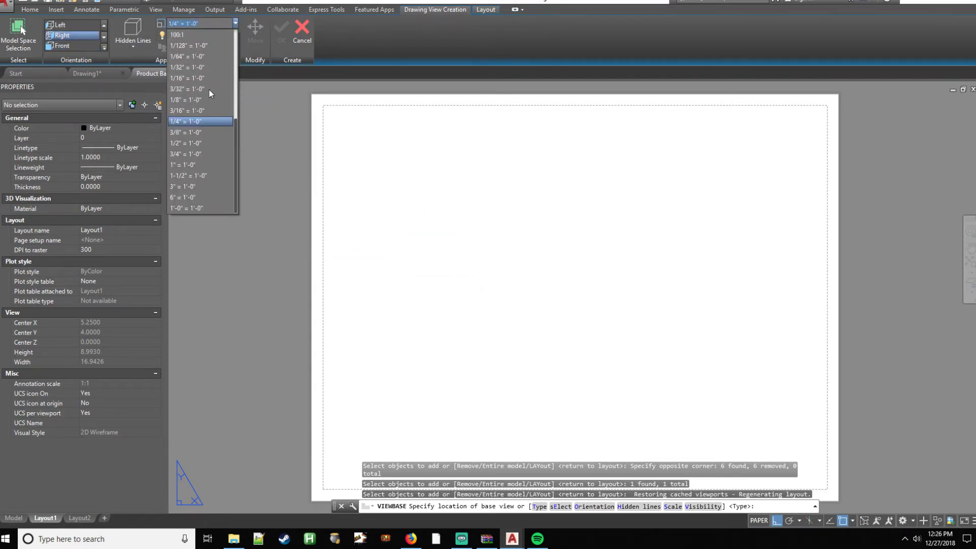
click(189, 142)
click(437, 382)
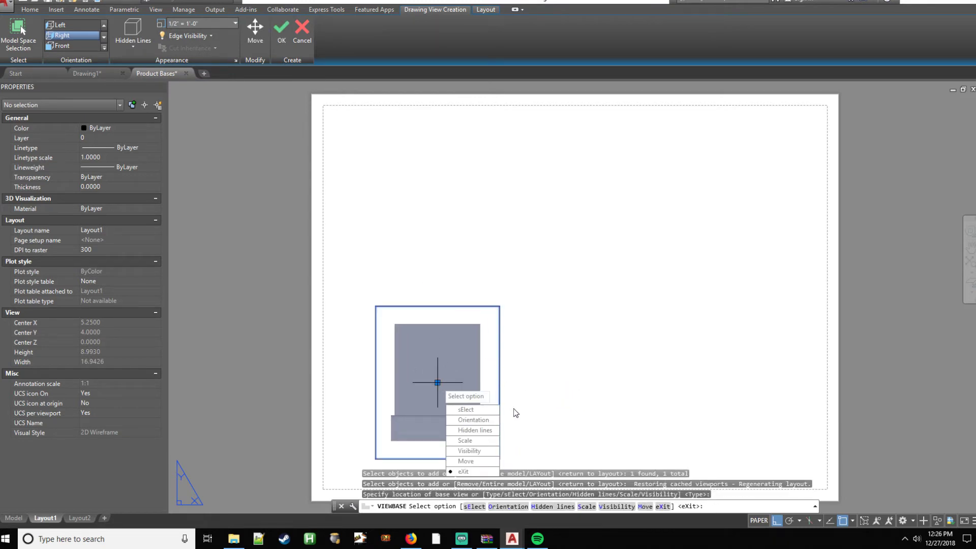
click(483, 413)
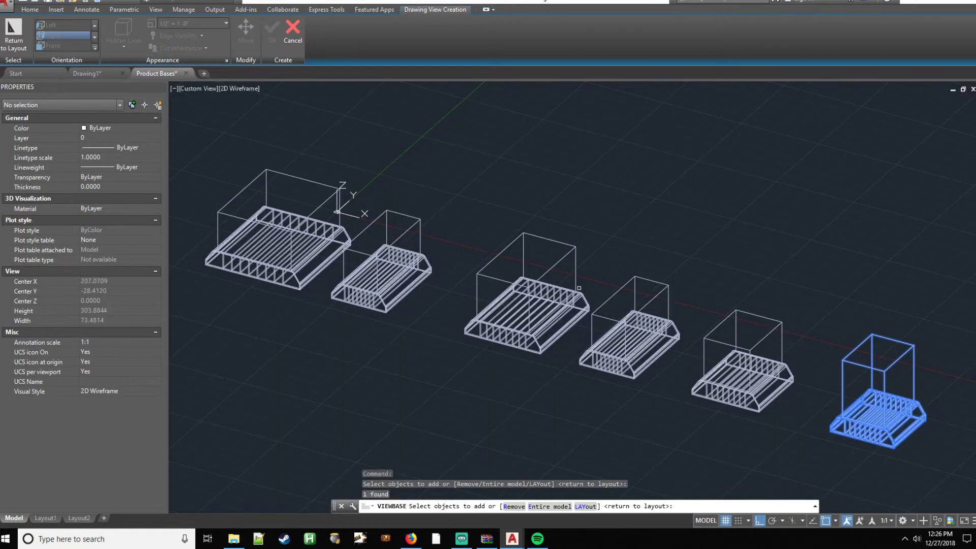
key(Return)
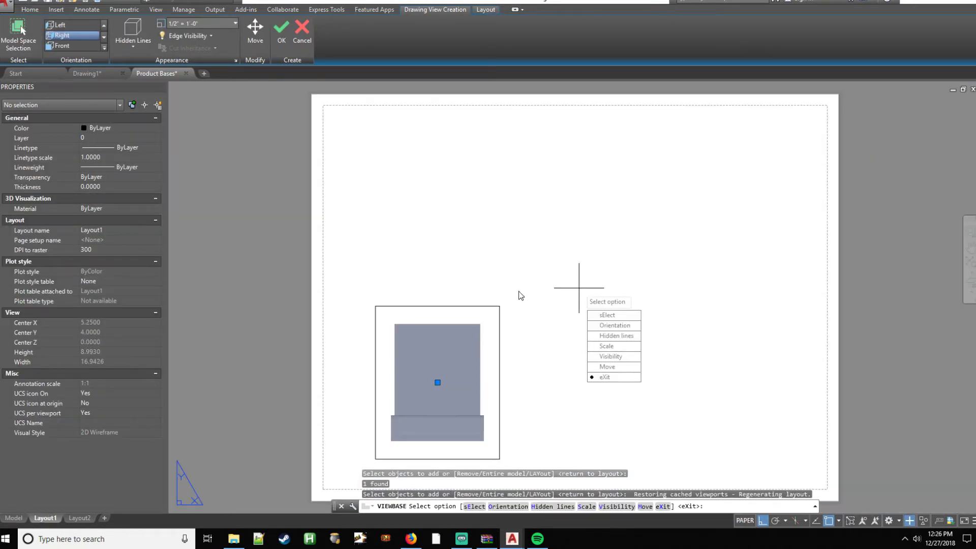
key(Return)
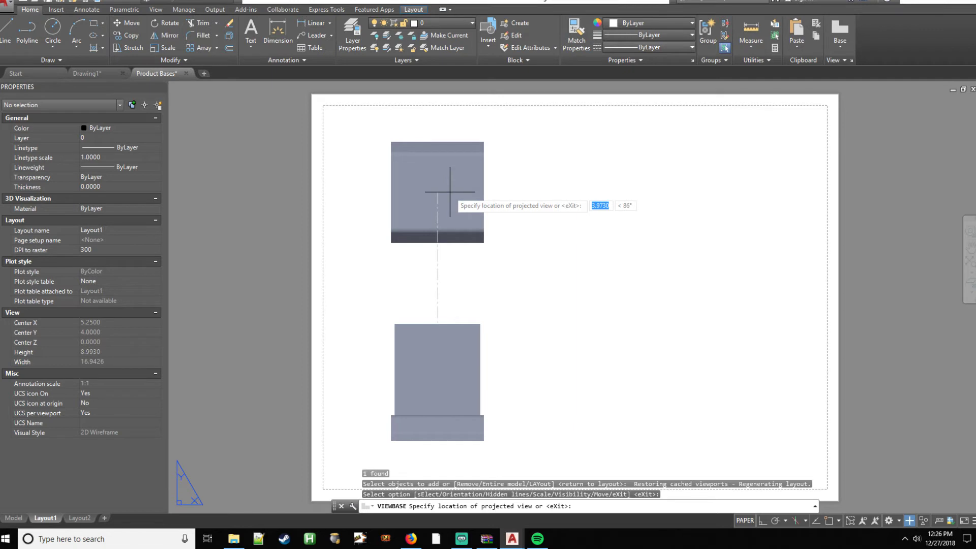
Project a view above the base view, one beside it, and an isometric view in the sheet's upper-right corner.
click(450, 192)
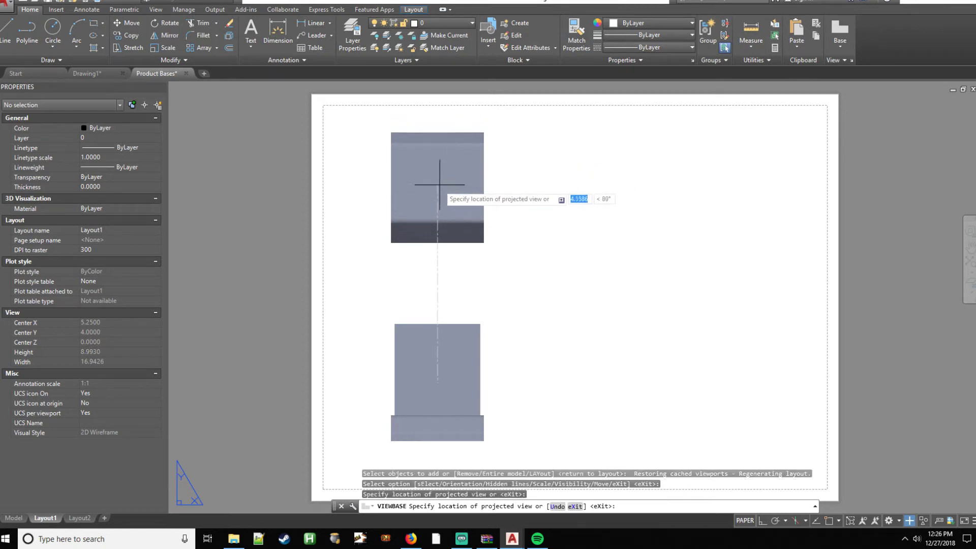
click(593, 382)
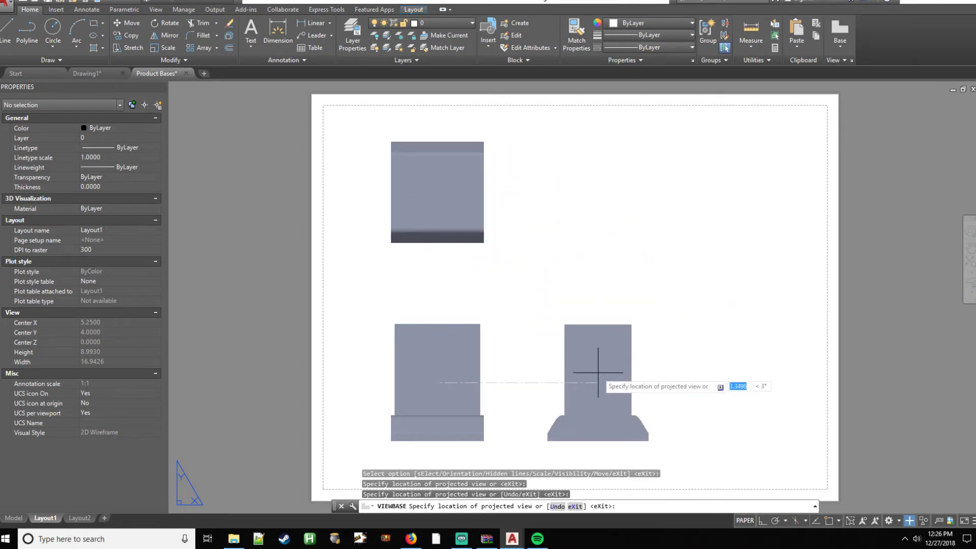
right_click(727, 188)
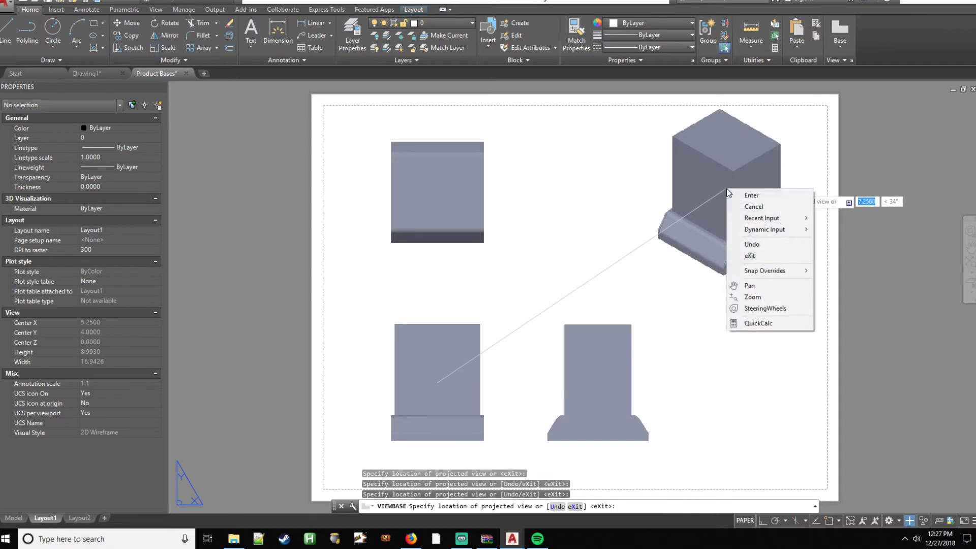
click(761, 191)
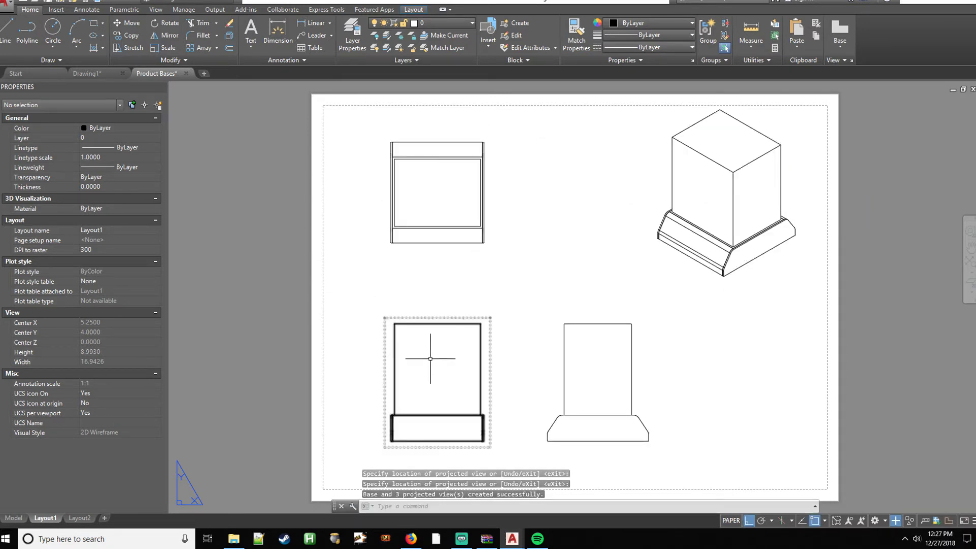
Edit the base view so that it and its projections show visible and hidden lines.
double_click(444, 350)
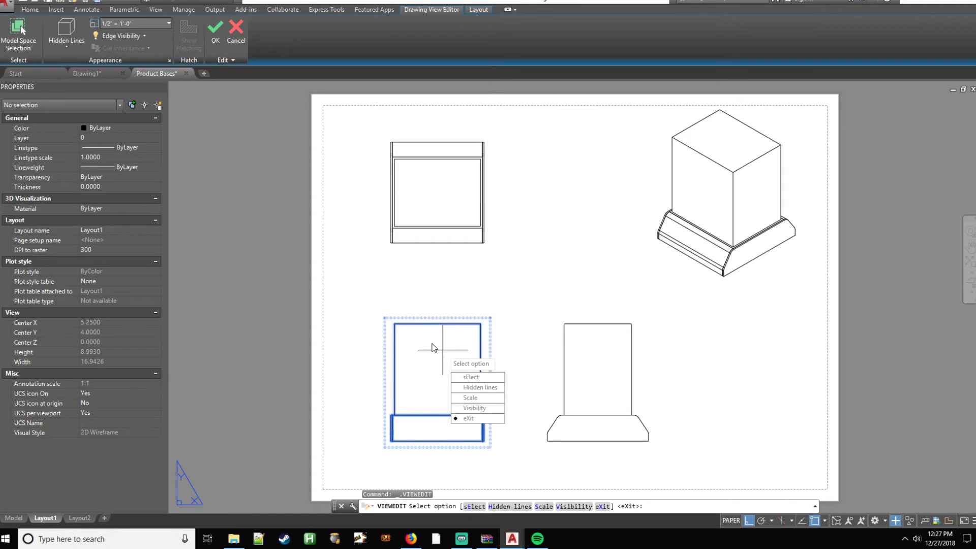
click(67, 37)
click(86, 86)
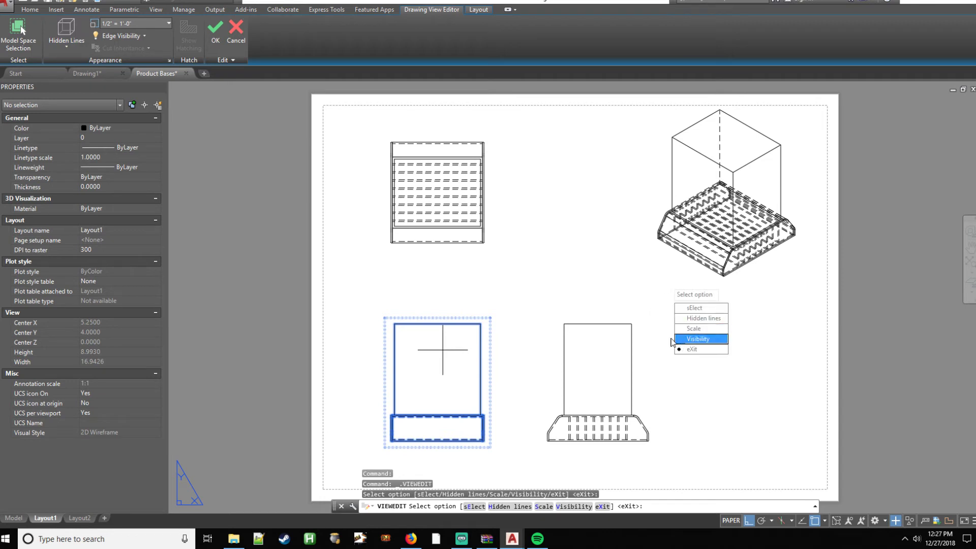
key(Escape)
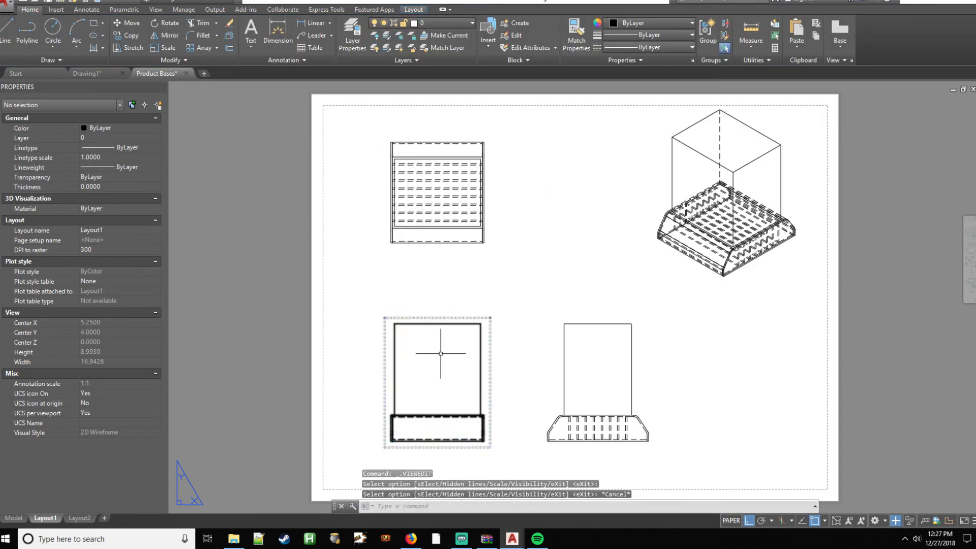
click(442, 410)
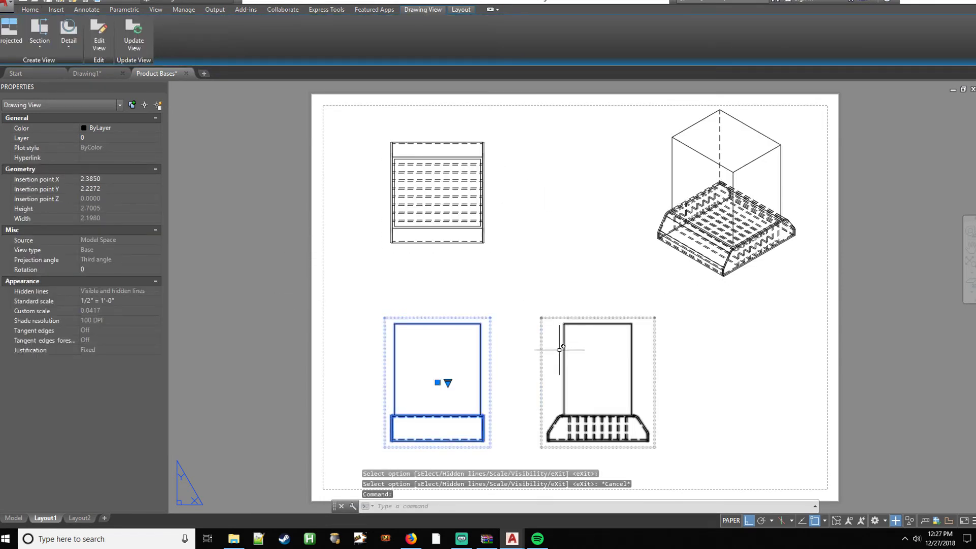
click(618, 350)
key(Escape)
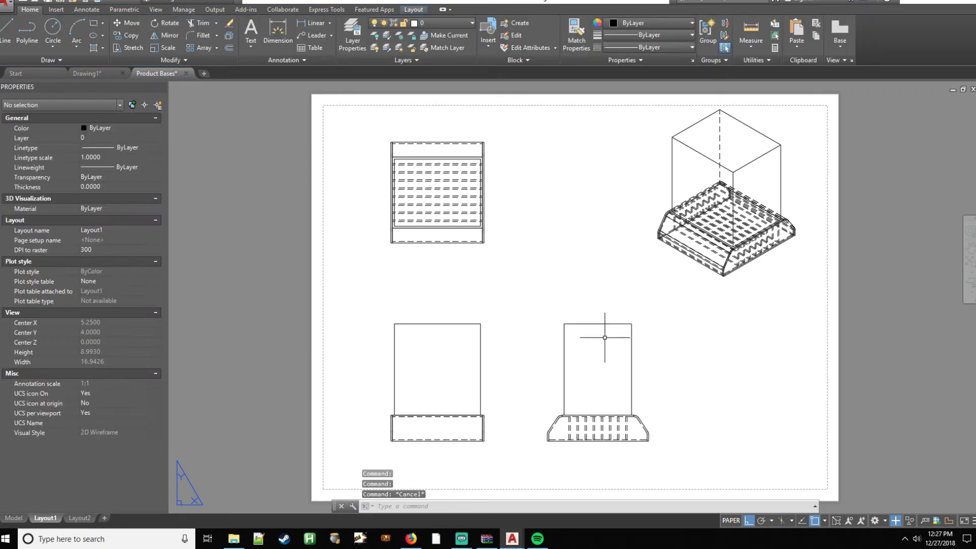
Move the projected side view horizontally about 2.5 units farther from the base view, toward the sheet's lower-right corner.
click(596, 327)
text(m)
key(Return)
click(486, 287)
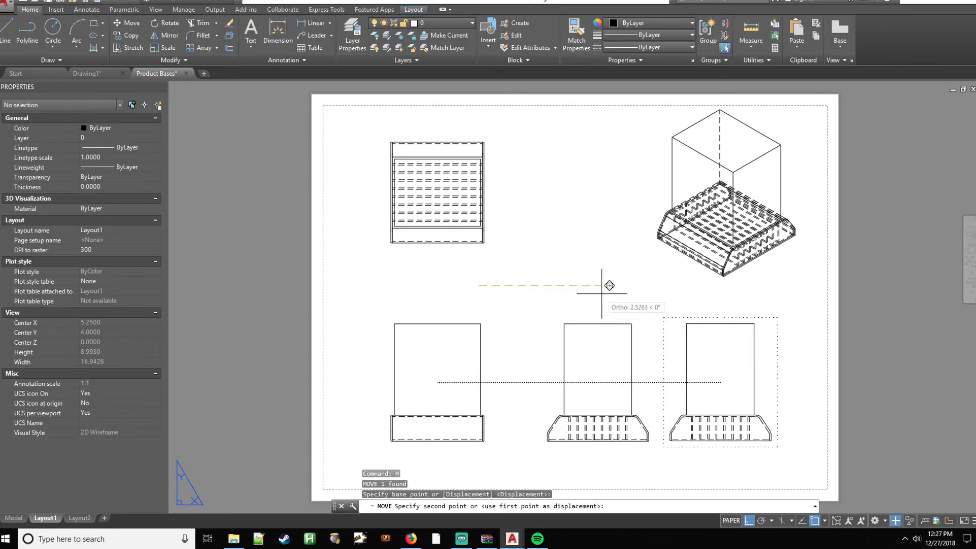
key(Escape)
click(430, 378)
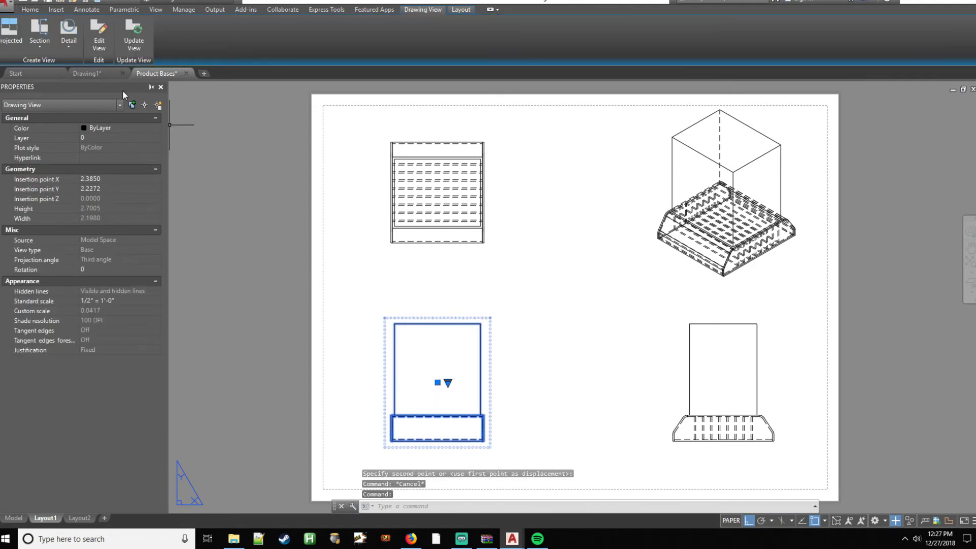
click(39, 31)
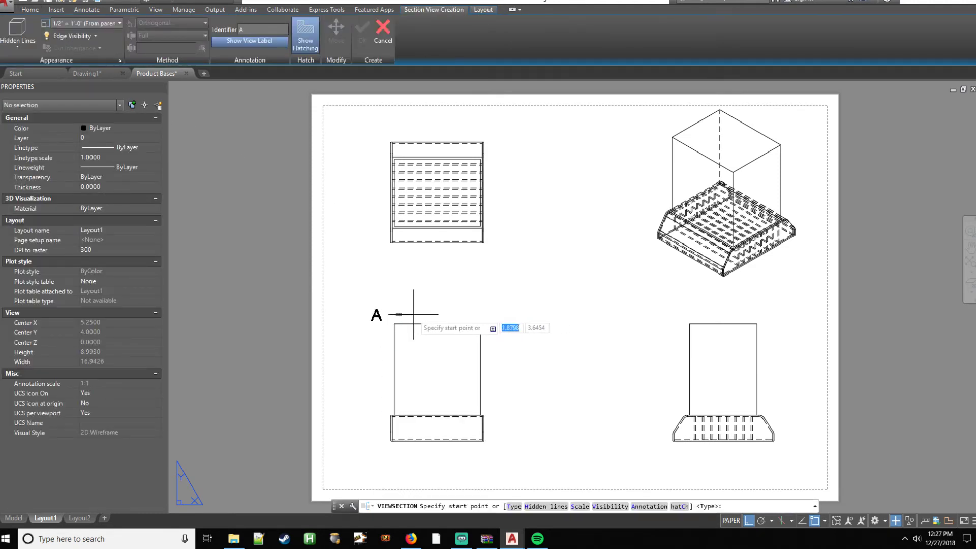
key(Escape)
Start a section view from the base view and draw vertical cutting line A-A through it near its left edge.
click(426, 368)
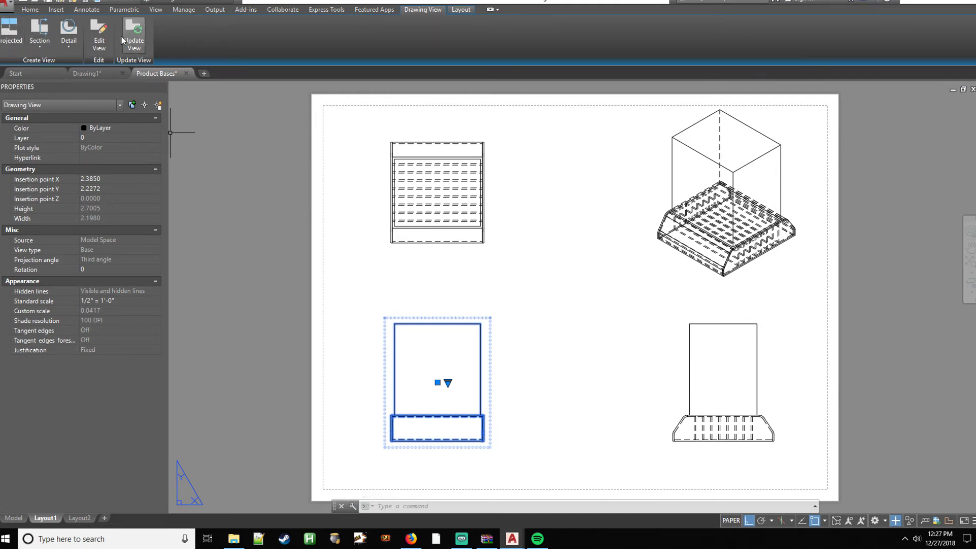
click(39, 28)
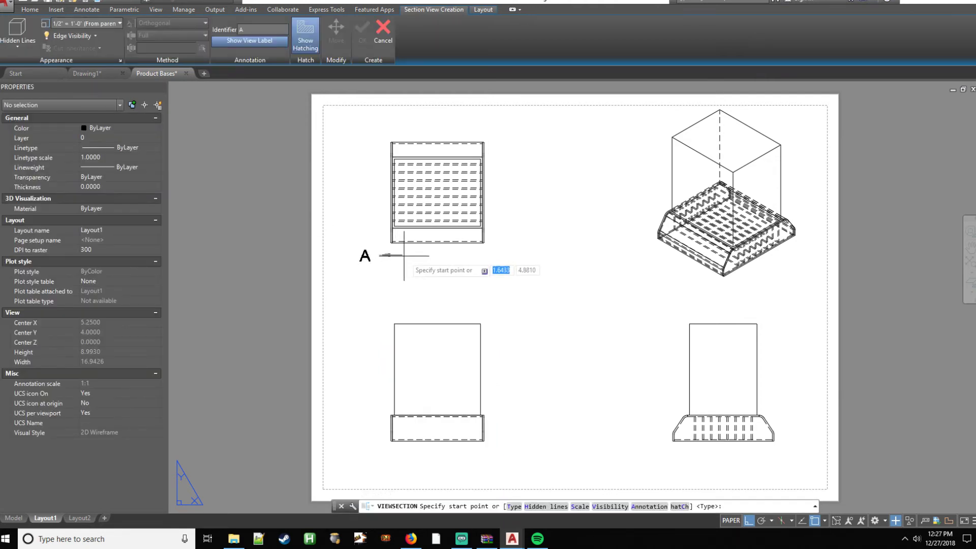
click(405, 304)
click(404, 456)
right_click(402, 456)
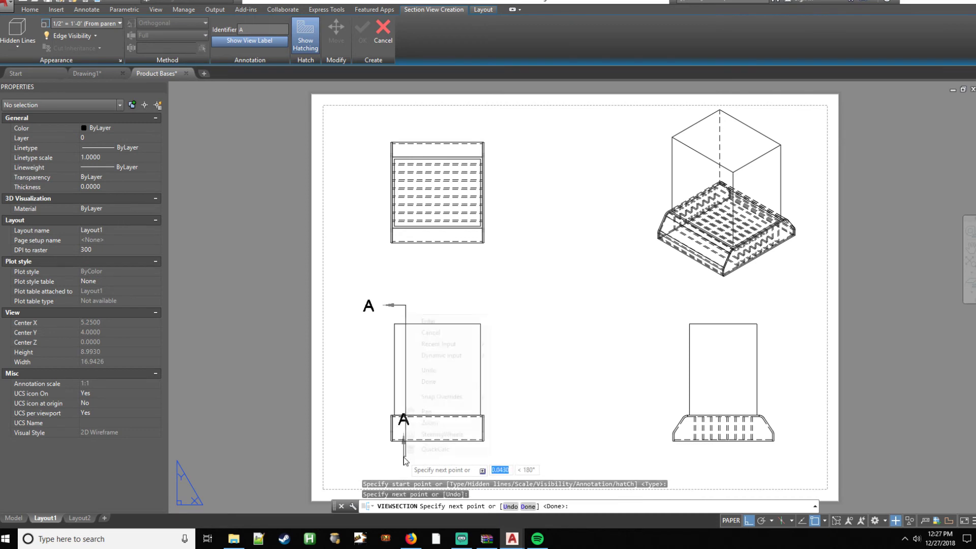
click(433, 324)
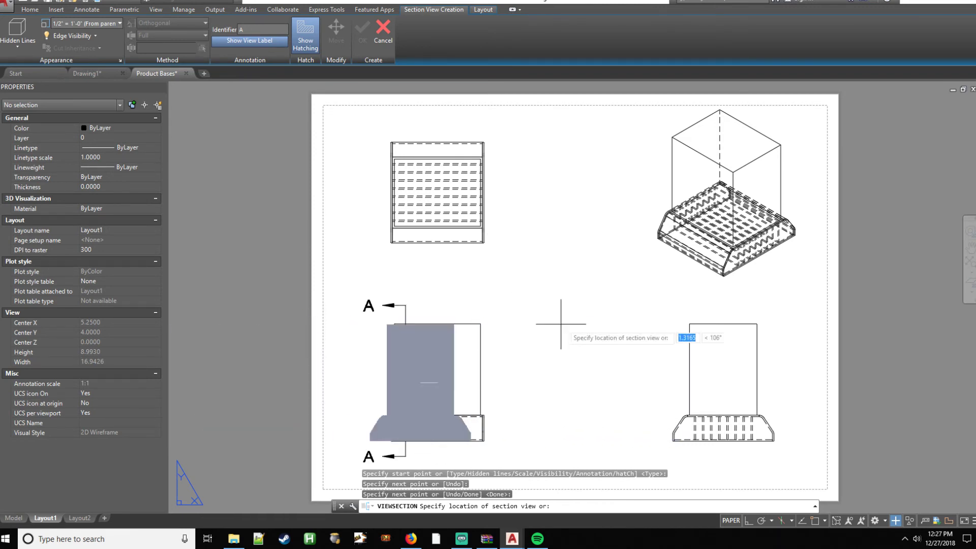
Place the hatched section view level with the base view, outside the sheet on its left, and finish it.
middle_drag(558, 328, 600, 265)
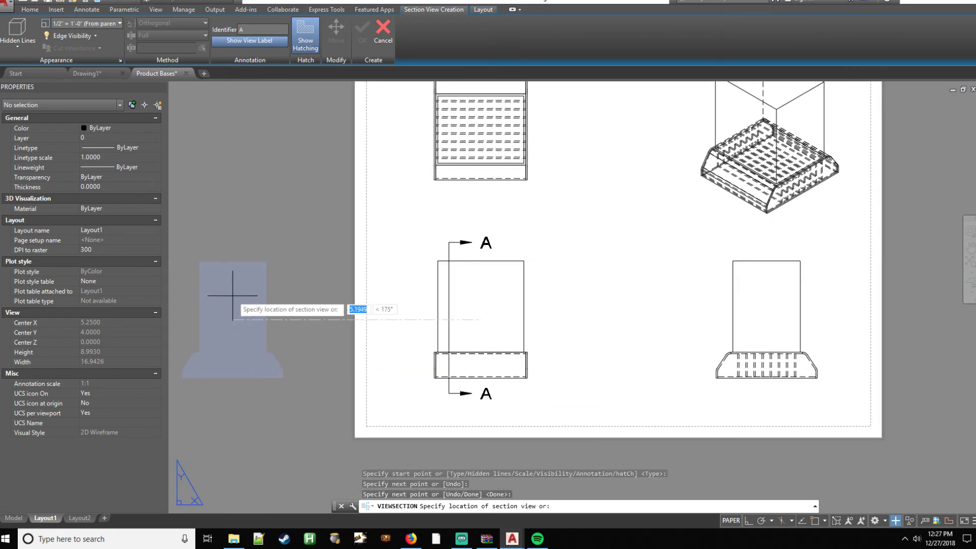
click(244, 296)
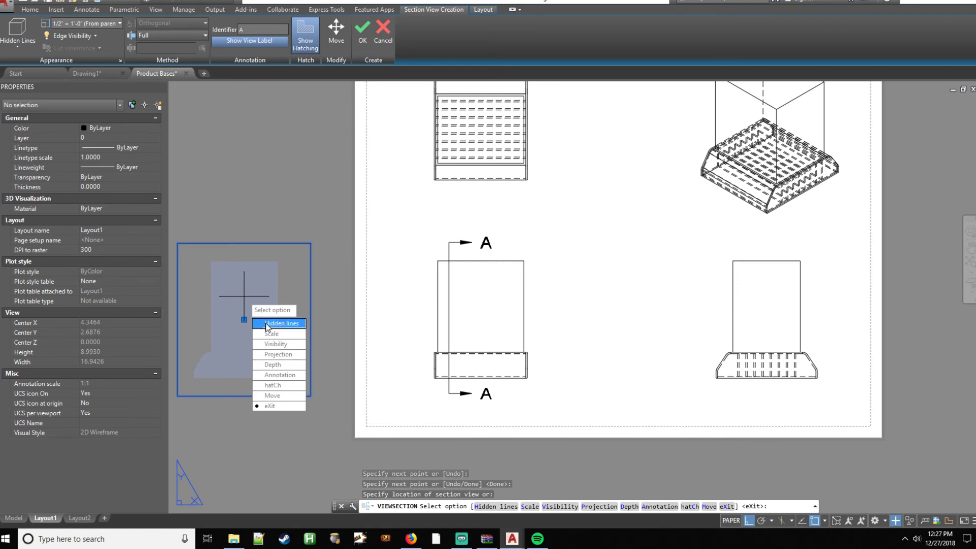
key(Return)
click(256, 287)
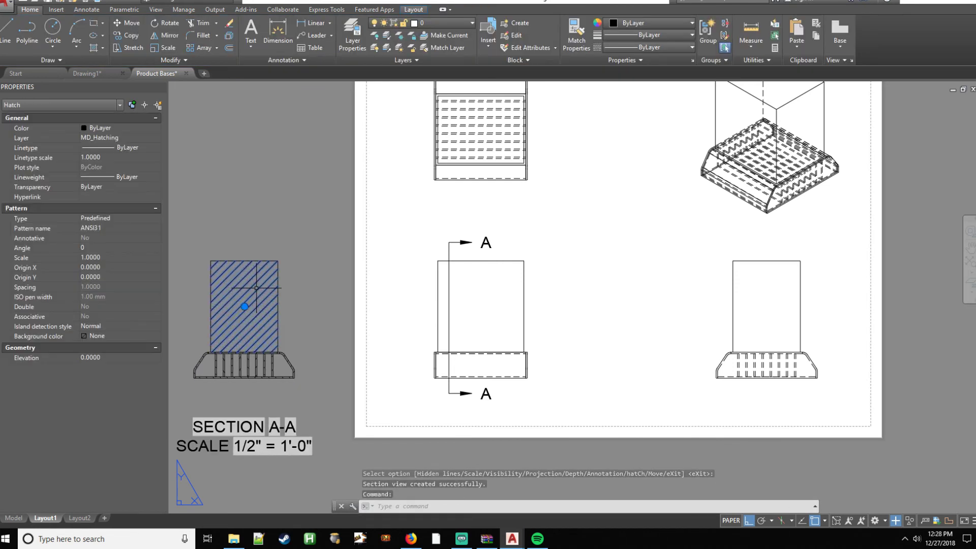
key(Escape)
Move the section view with its label horizontally onto the sheet, between the base view and the projected side view.
click(351, 235)
click(186, 400)
text(m)
key(Return)
click(256, 403)
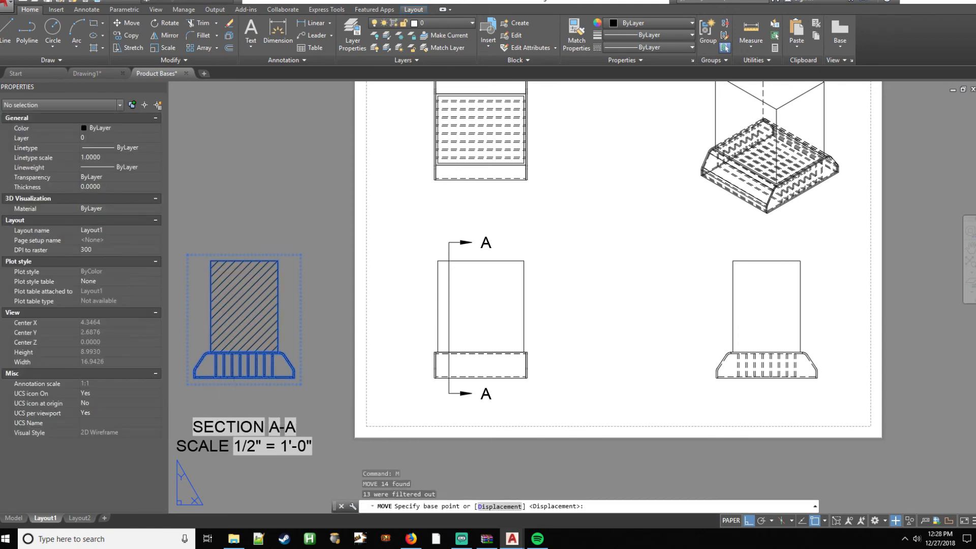
click(641, 406)
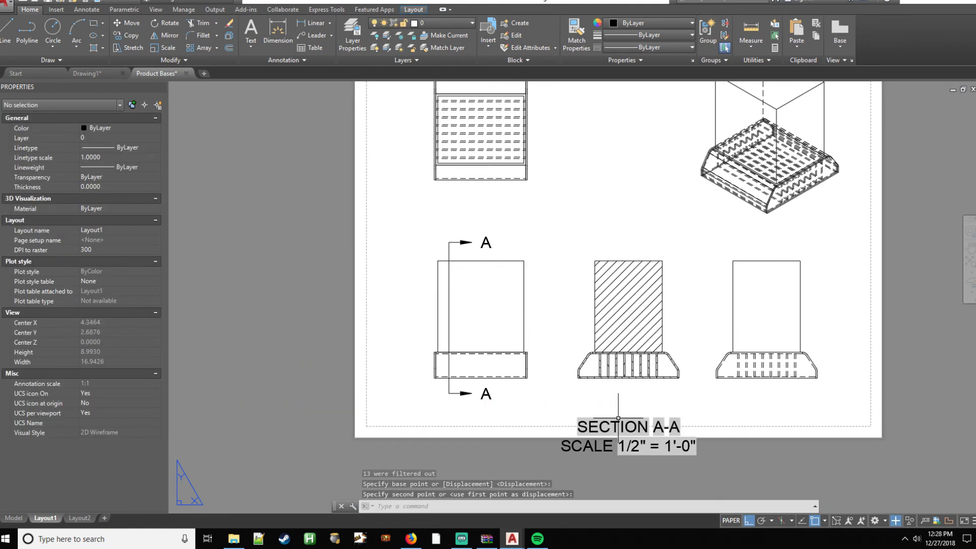
click(618, 443)
key(Escape)
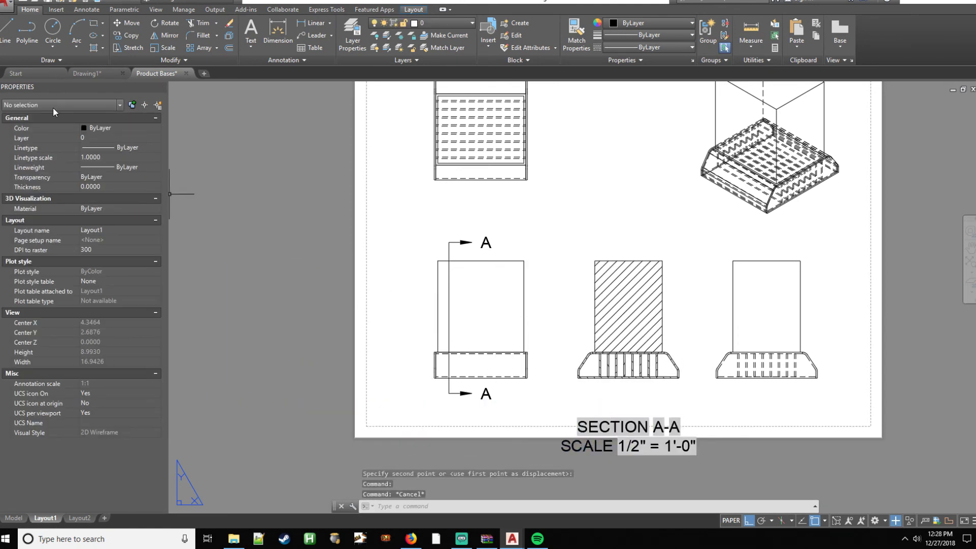
Close the Properties palette and bring it back.
click(161, 87)
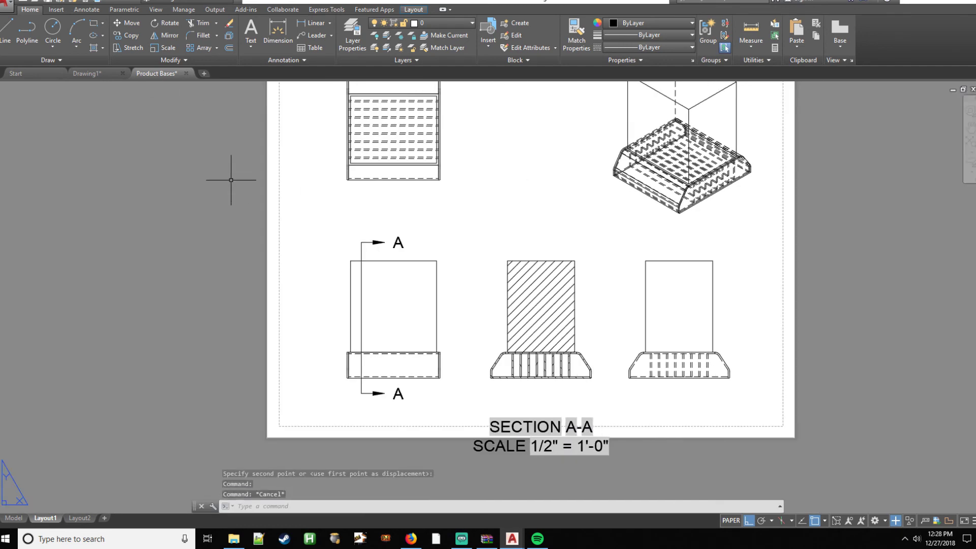
middle_drag(235, 192, 232, 238)
text(pr)
key(Return)
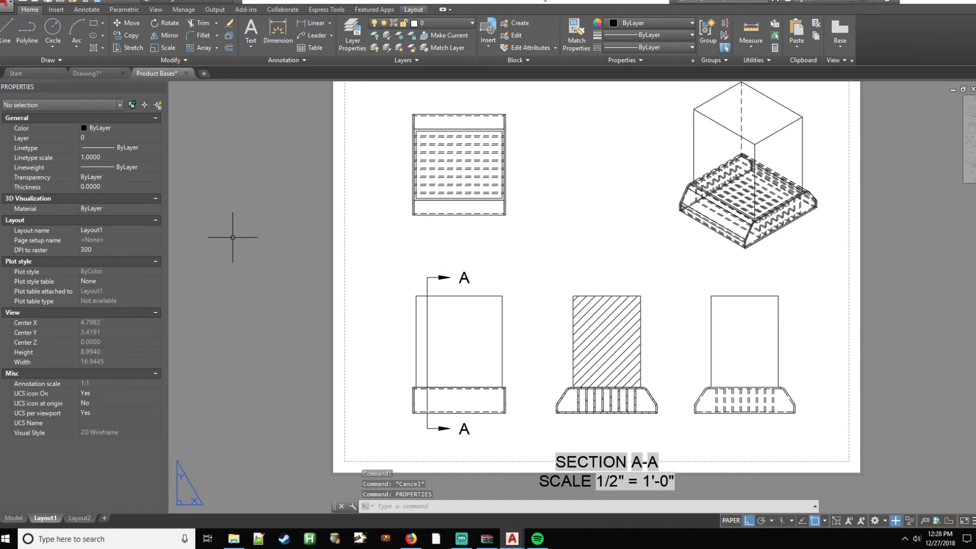
middle_drag(622, 259, 526, 255)
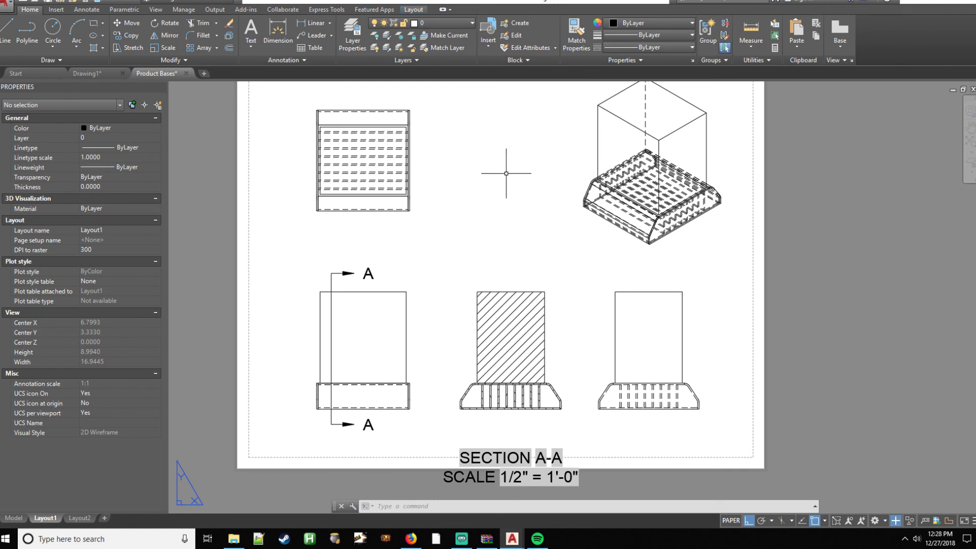
middle_drag(506, 173, 510, 181)
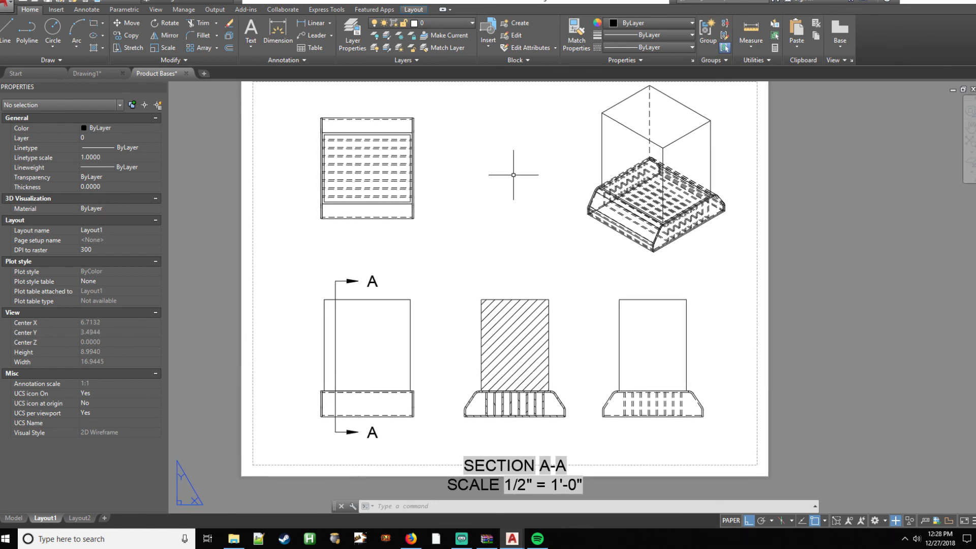